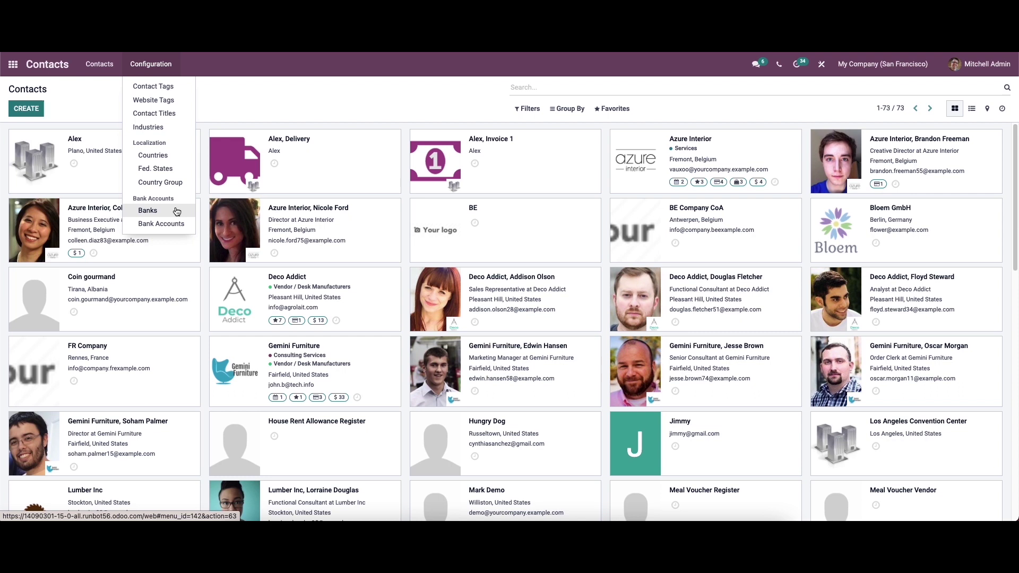
- Open the Banks list from the Contacts configuration options
{"action": "left_click", "coordinate": [176, 211]}
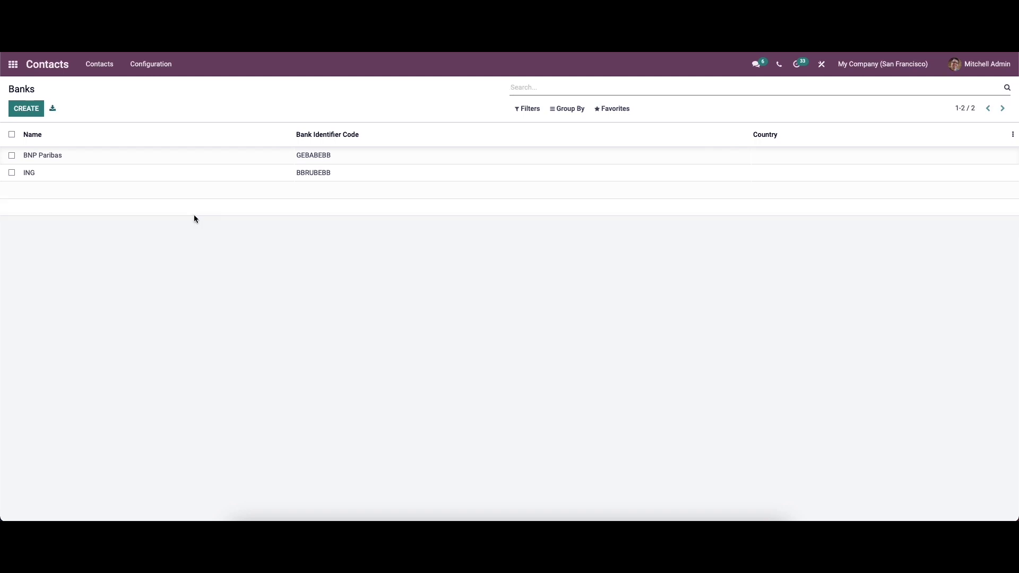
- View the BNP Paribas bank record, then go back to the Banks list
{"action": "left_click", "coordinate": [300, 157]}
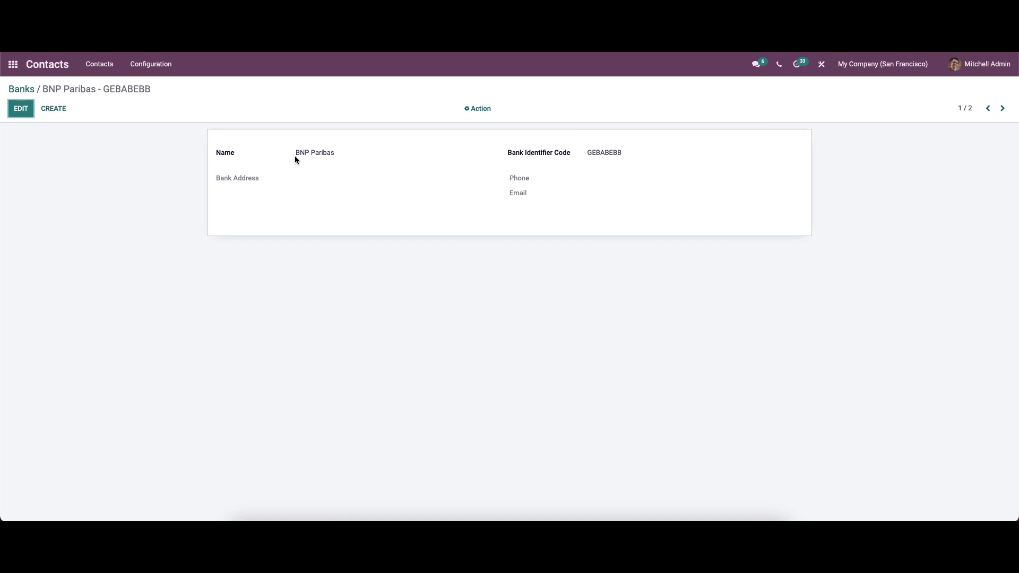
{"action": "left_click", "coordinate": [21, 89]}
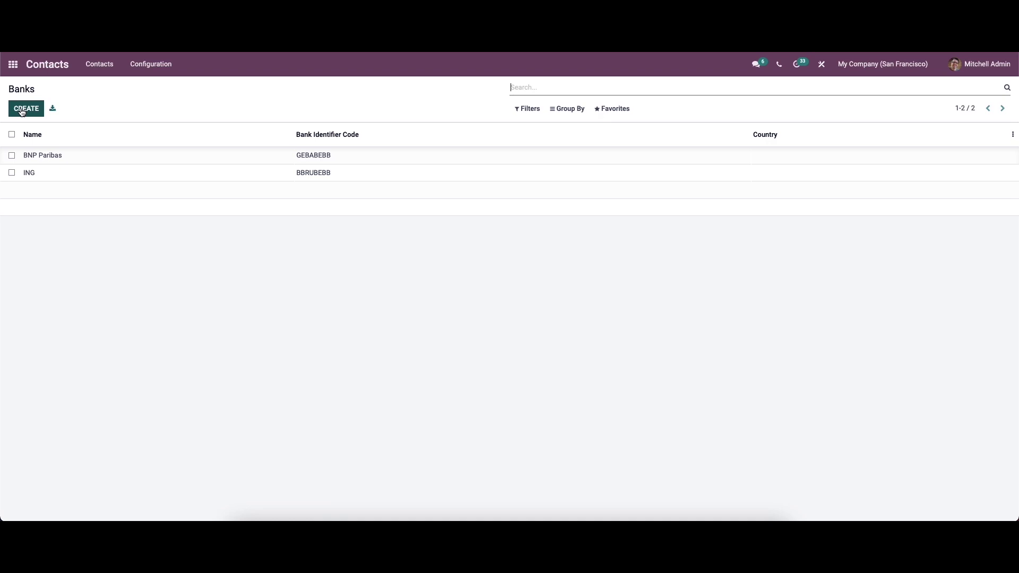
- Create and save bank 'Bank of America' with state Архангай (MN) and identifier code 123454321
{"action": "left_click", "coordinate": [22, 110]}
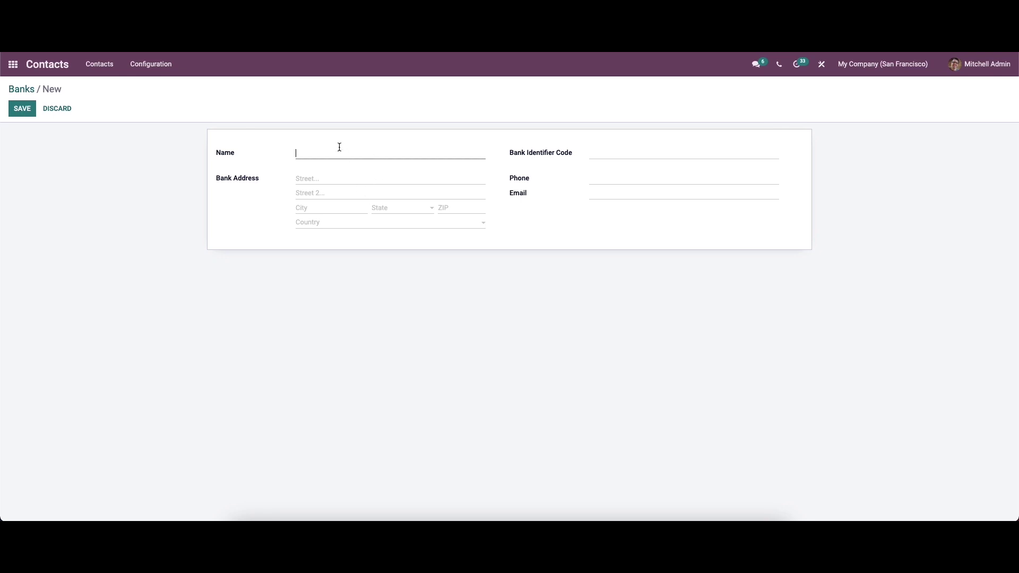
{"action": "type", "text": "Bank of America"}
{"action": "left_click", "coordinate": [384, 209]}
{"action": "left_click", "coordinate": [399, 280]}
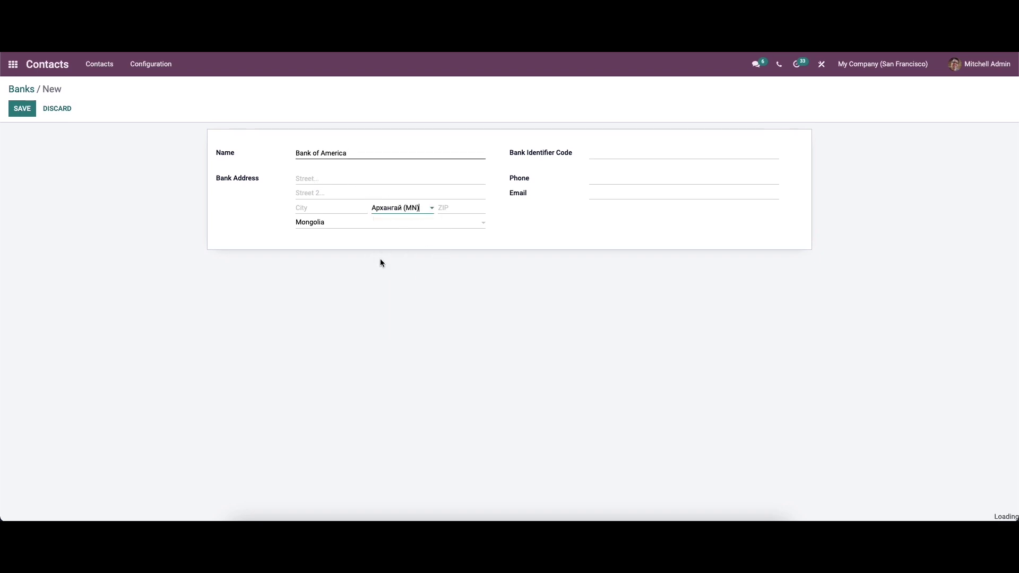
{"action": "left_click", "coordinate": [606, 150]}
{"action": "type", "text": "1234543"}
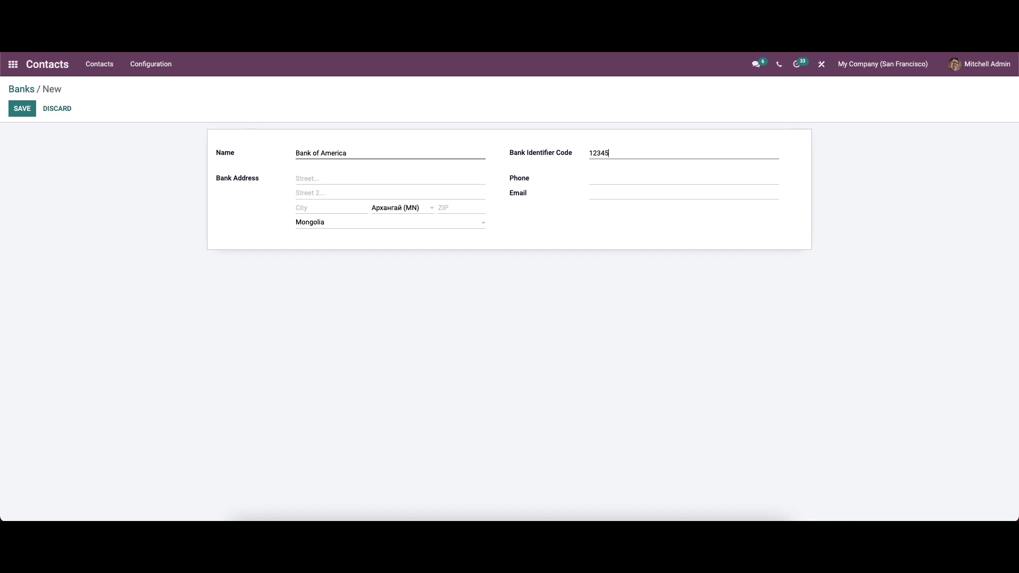
{"action": "type", "text": "21"}
{"action": "left_click", "coordinate": [23, 108]}
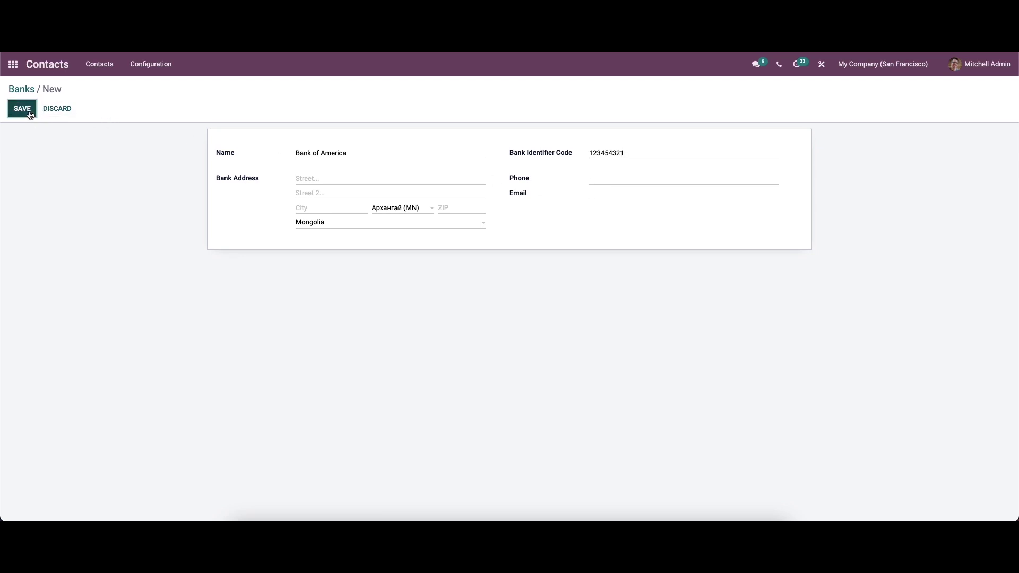
{"action": "left_click", "coordinate": [29, 88]}
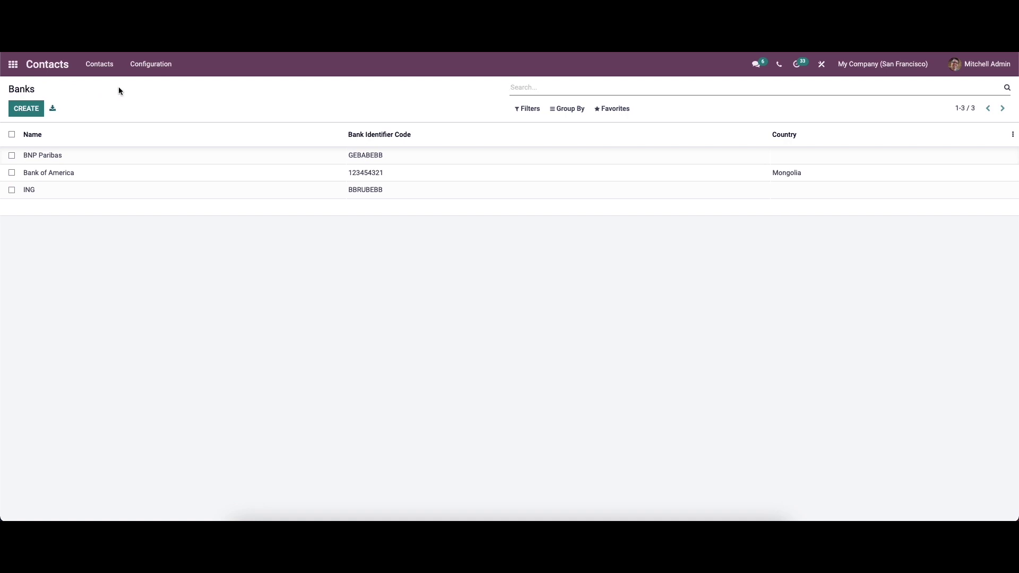
{"action": "left_click", "coordinate": [139, 64]}
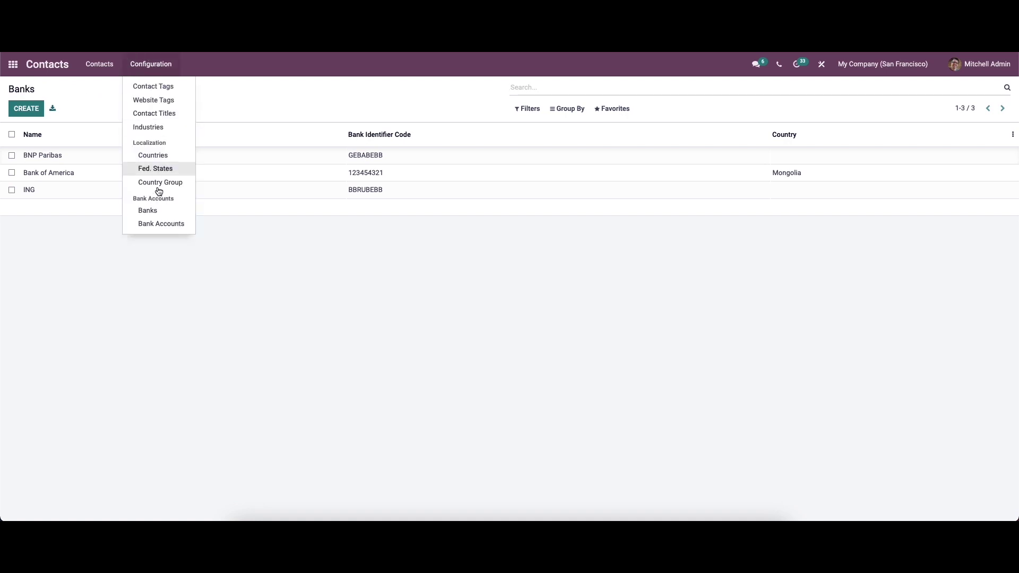
- Open the Bank Accounts list, view the SI56 account, and return to the list
{"action": "left_click", "coordinate": [162, 226]}
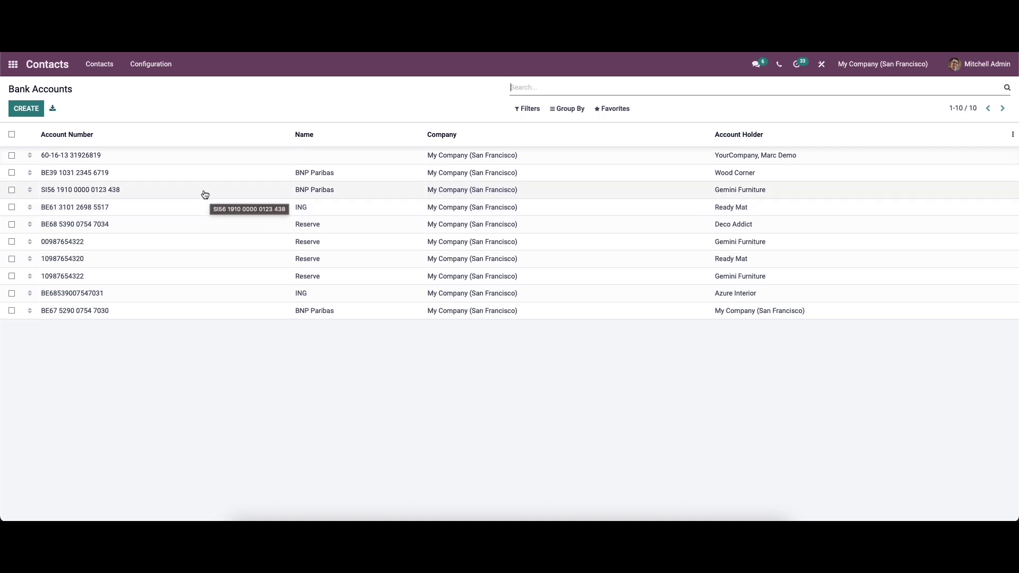
{"action": "left_click", "coordinate": [205, 195]}
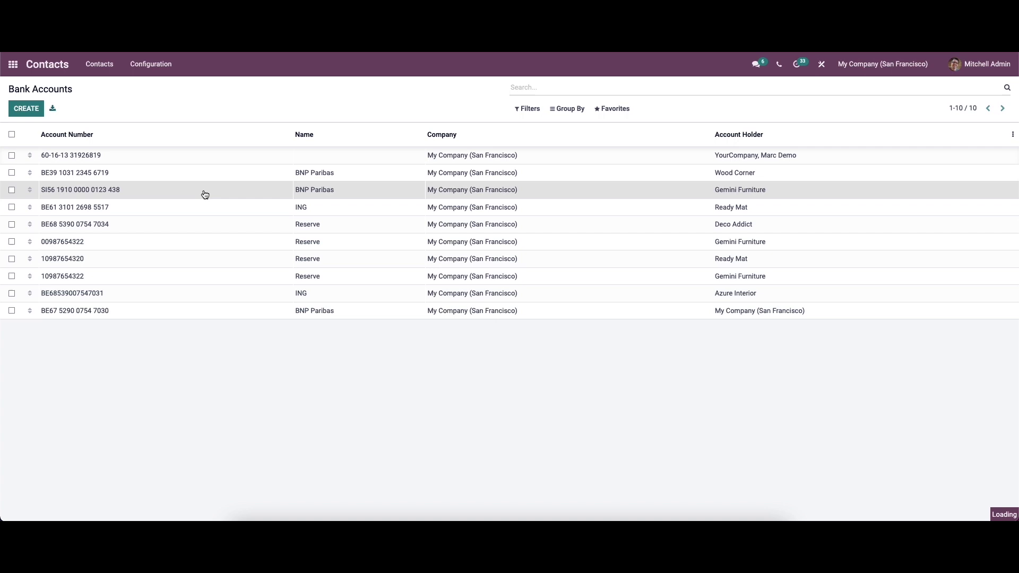
{"action": "left_click", "coordinate": [53, 90]}
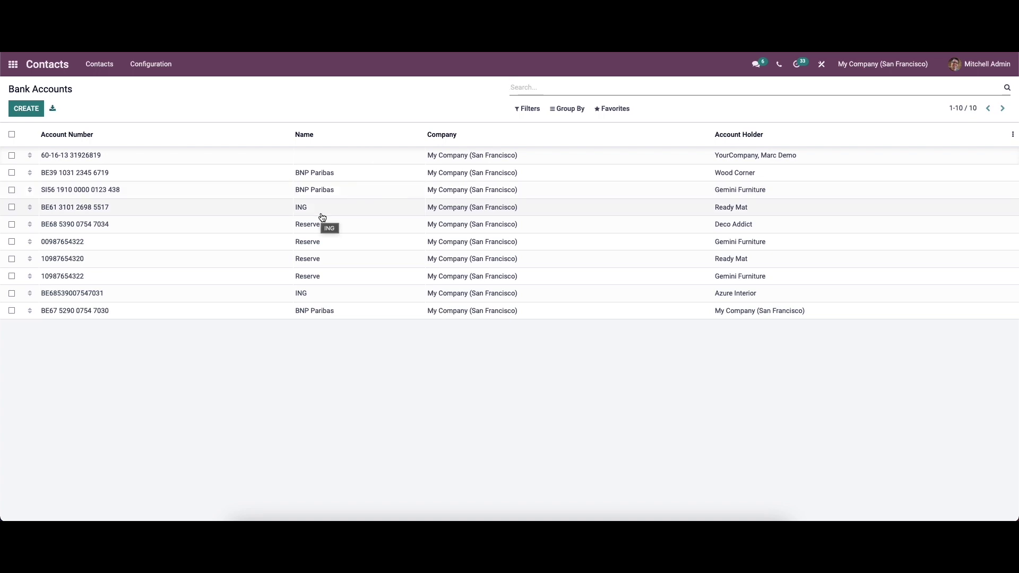
- Create bank account 1234321 held by Deco Addict at Bank of America
{"action": "left_click", "coordinate": [24, 112]}
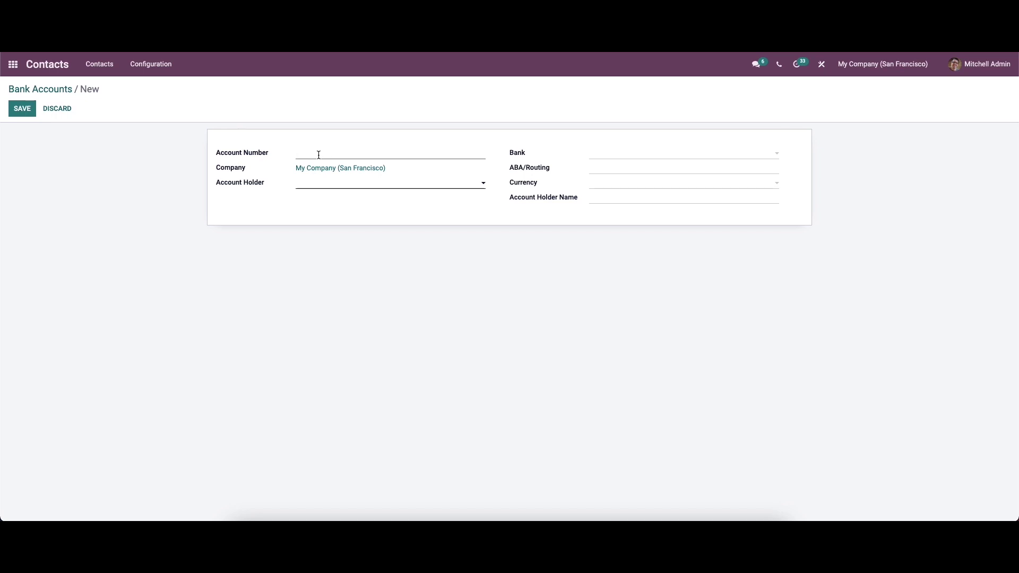
{"action": "type", "text": "1234321"}
{"action": "left_click", "coordinate": [327, 185]}
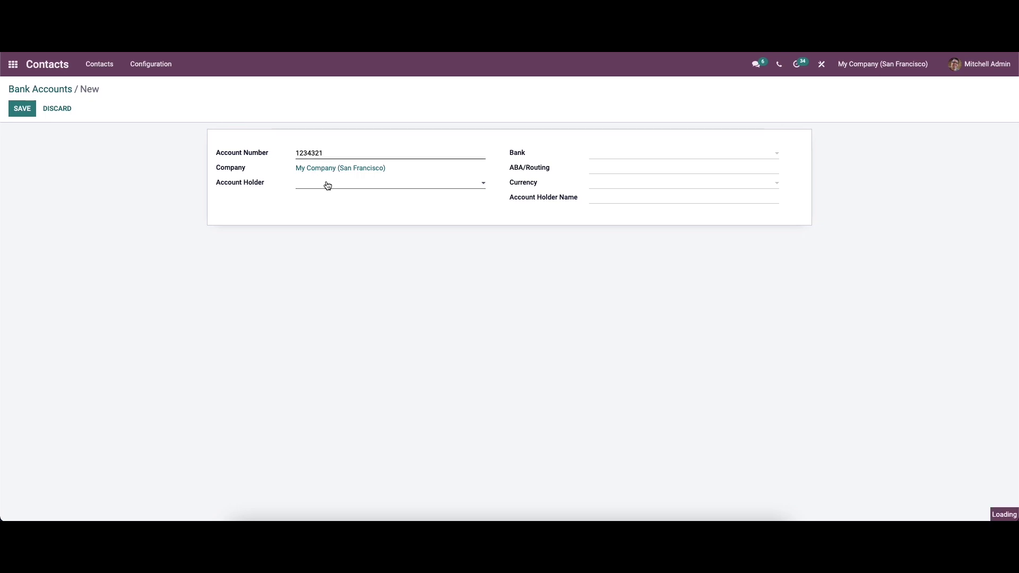
{"action": "left_click", "coordinate": [345, 275]}
{"action": "left_click", "coordinate": [600, 159]}
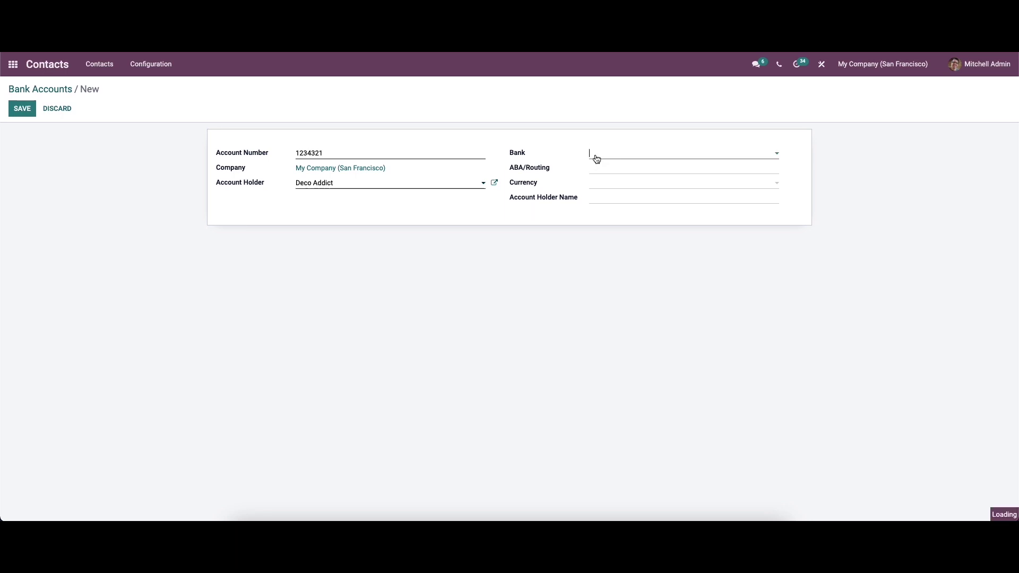
{"action": "left_click", "coordinate": [614, 183]}
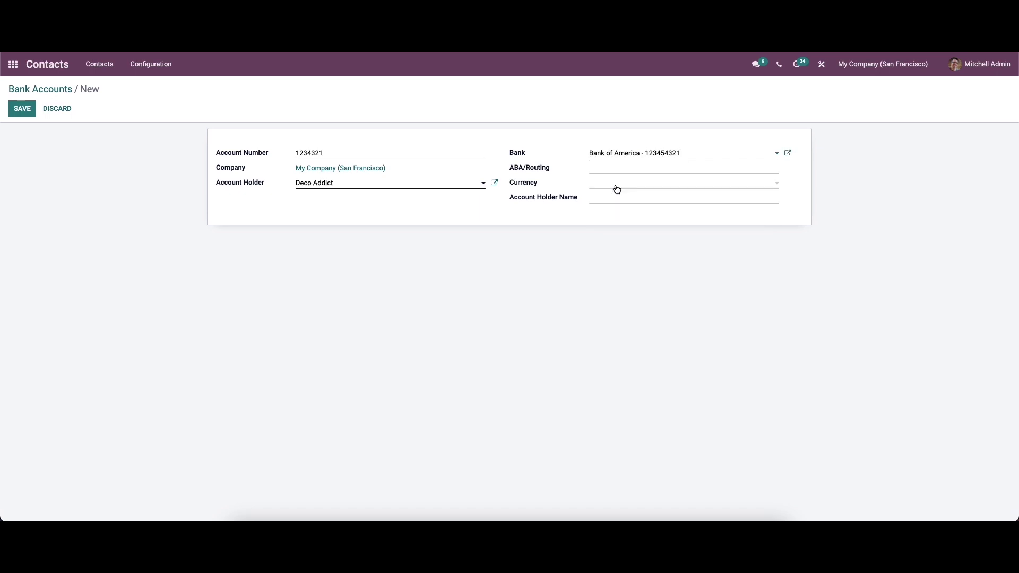
- Set the account currency to USD, enter the account holder's name, and save it
{"action": "left_click", "coordinate": [605, 166]}
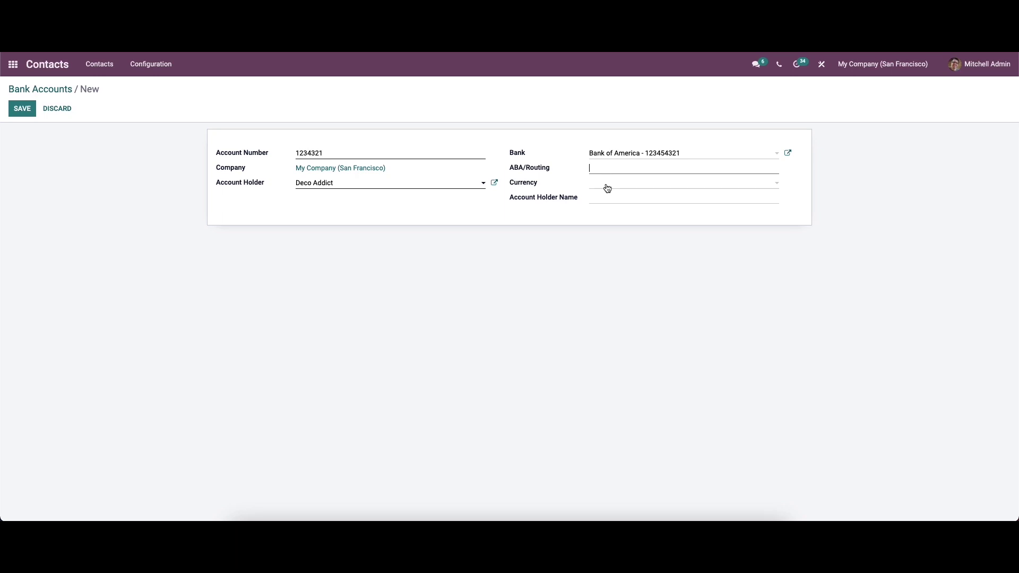
{"action": "left_click", "coordinate": [607, 189]}
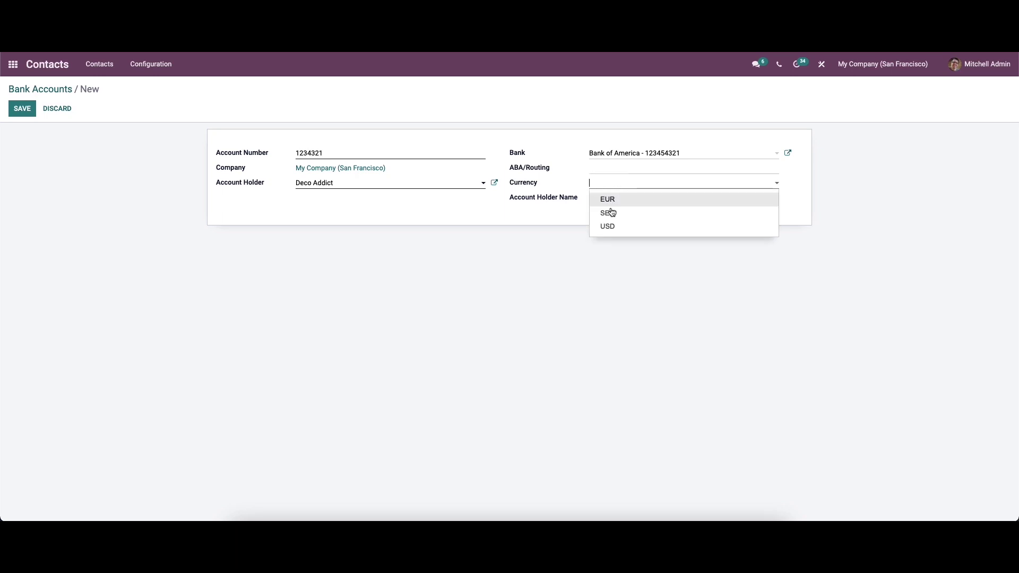
{"action": "left_click", "coordinate": [611, 226]}
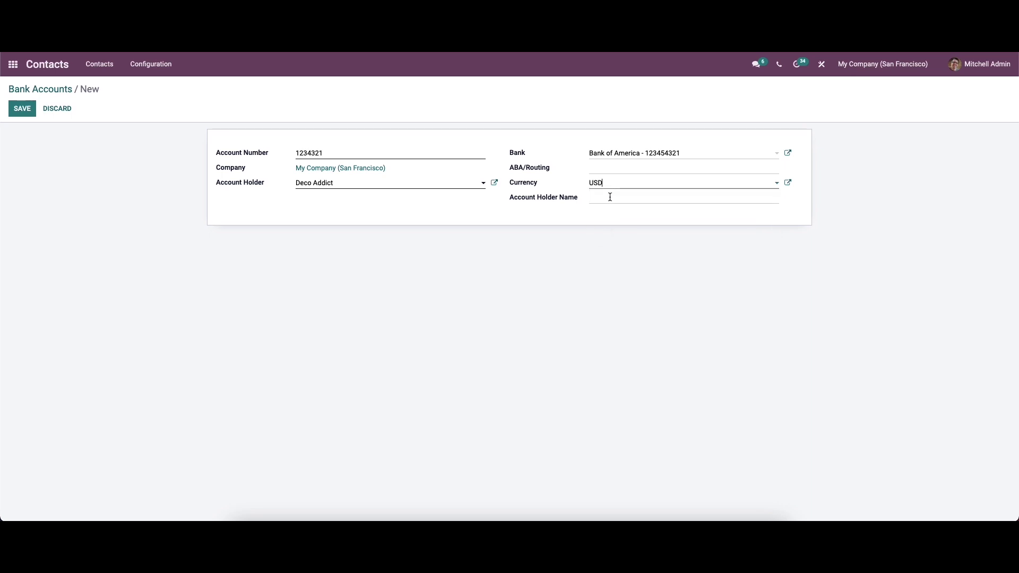
{"action": "left_click", "coordinate": [610, 196]}
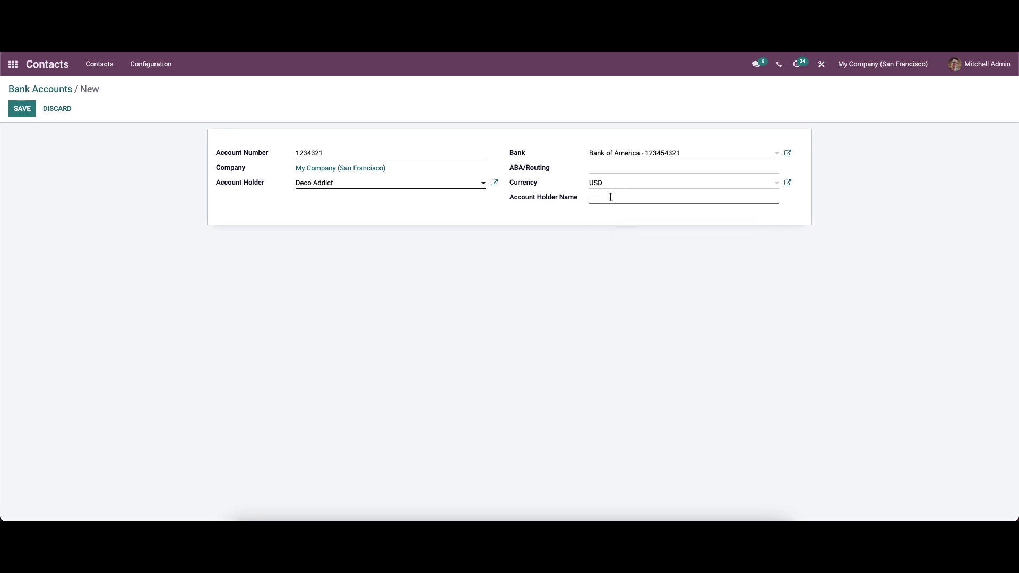
{"action": "type", "text": "Alex"}
{"action": "left_click", "coordinate": [61, 89]}
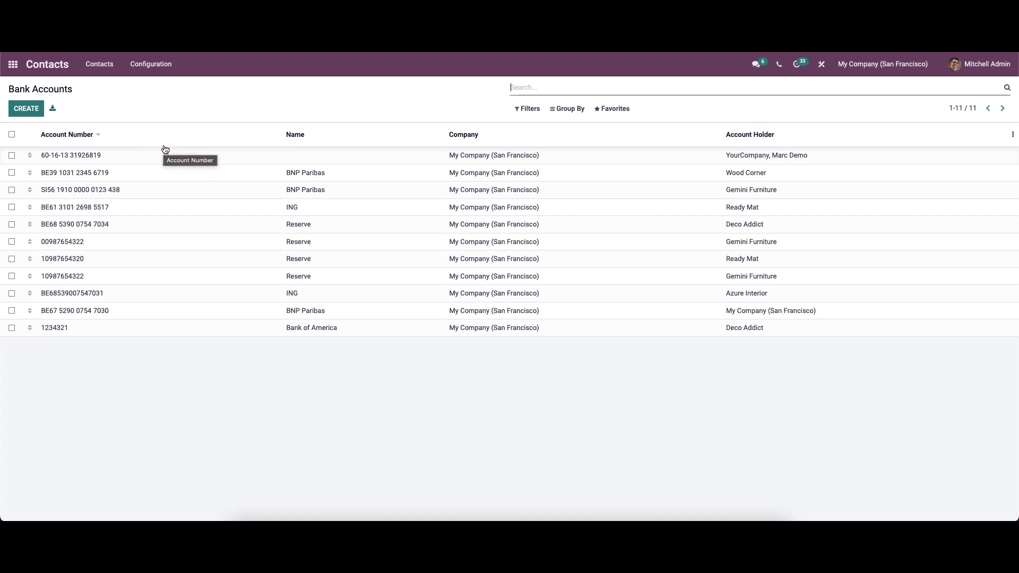
{"action": "left_click", "coordinate": [194, 190]}
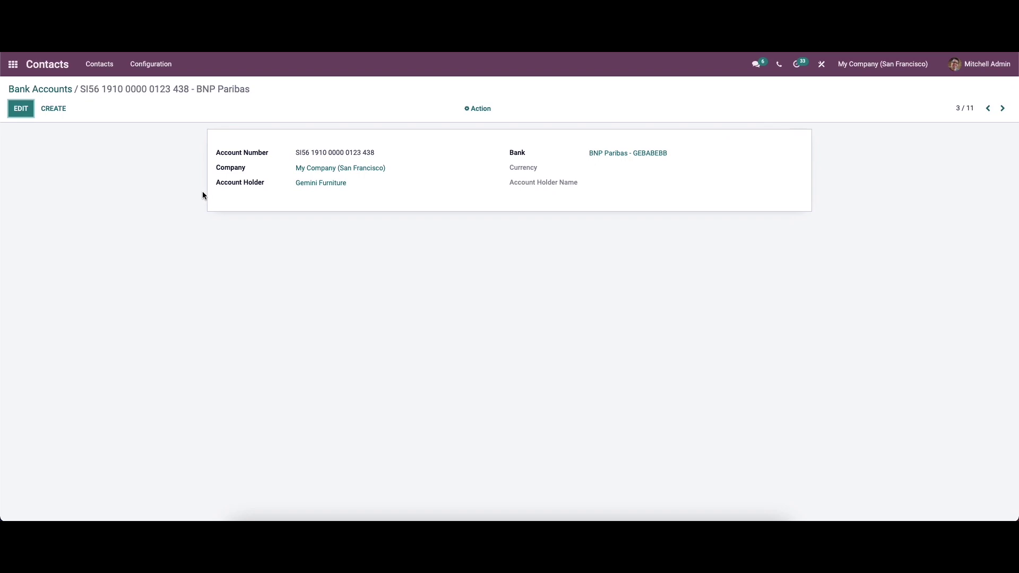
- Edit the SI56 account and inspect holder Gemini Furniture's details and bank accounts
{"action": "left_click", "coordinate": [17, 115]}
{"action": "left_click", "coordinate": [495, 183]}
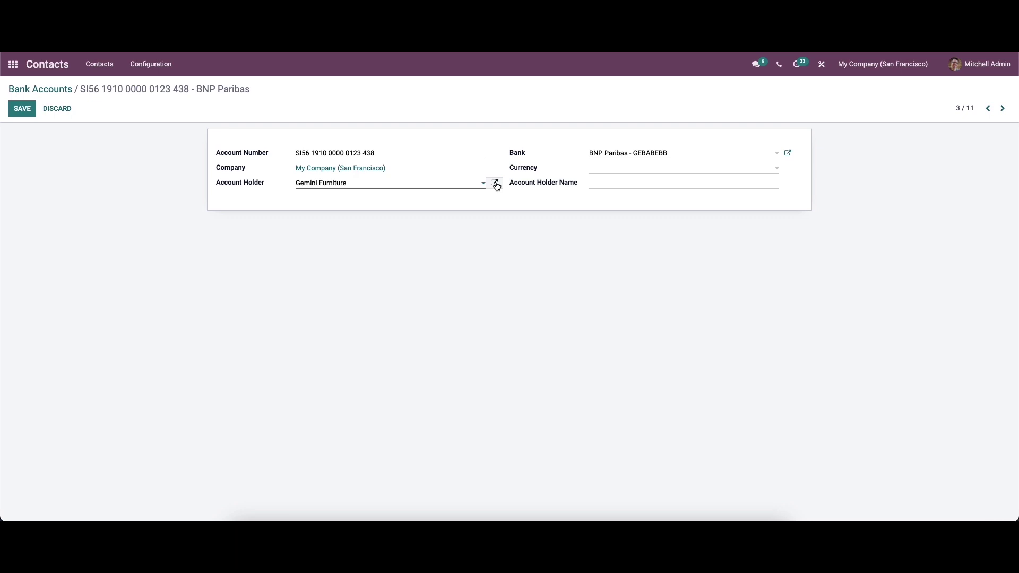
{"action": "left_click", "coordinate": [495, 183]}
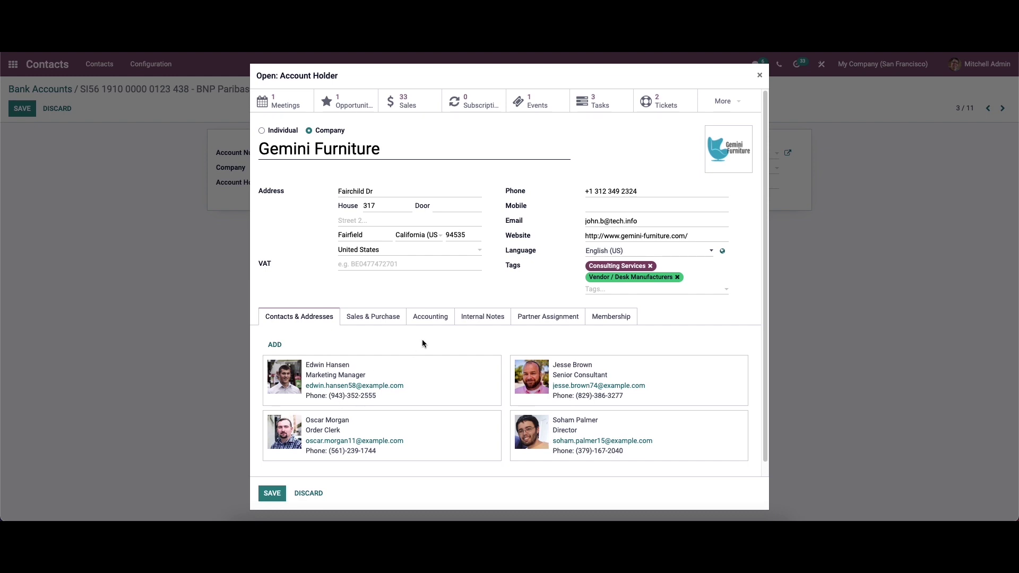
{"action": "left_click", "coordinate": [432, 319]}
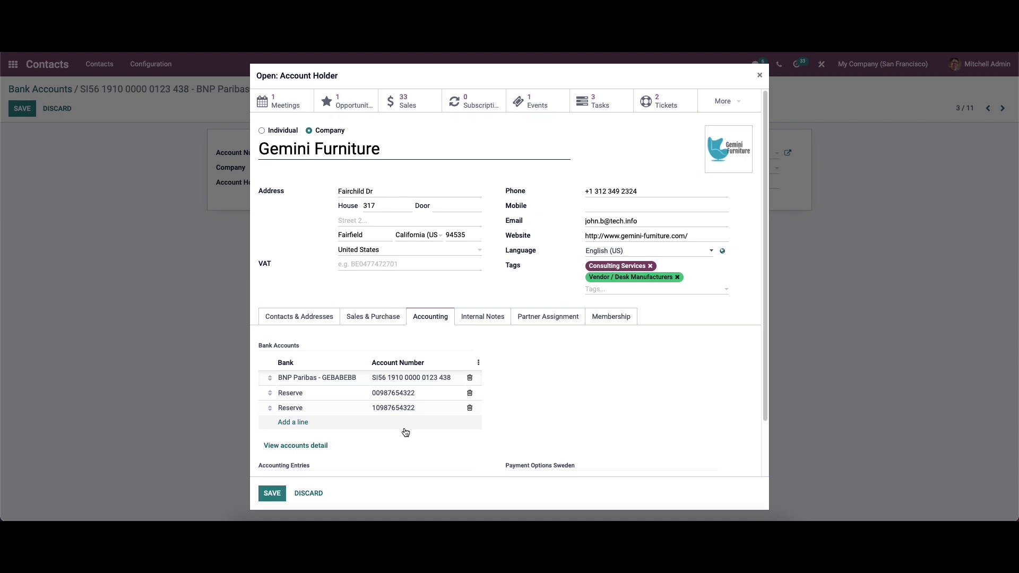
{"action": "scroll", "coordinate": [406, 431], "scroll_direction": "down", "scroll_amount": 1}
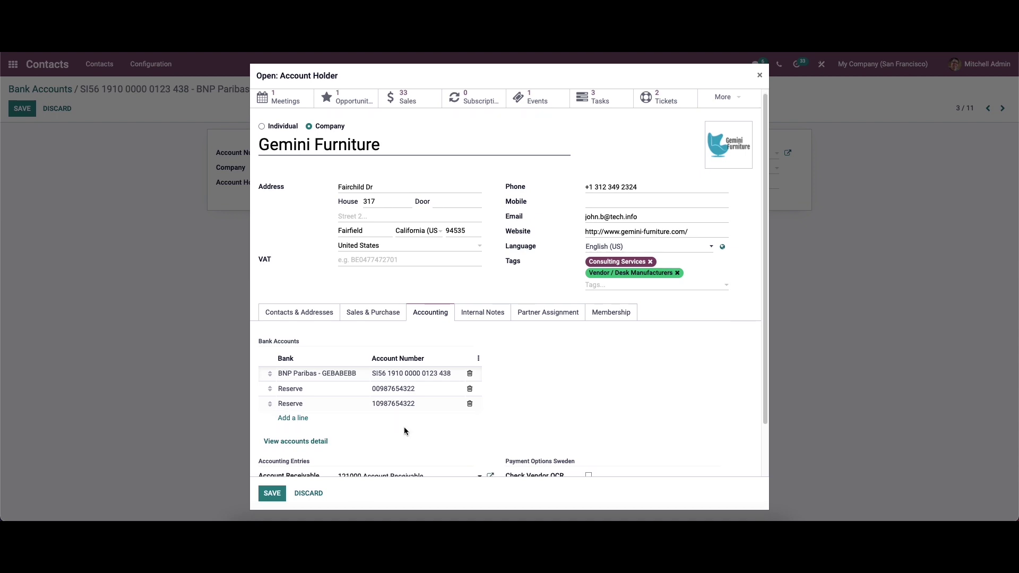
- Close the holder window, discard the account edits, and return to the contacts directory
{"action": "left_click", "coordinate": [308, 493]}
{"action": "left_click", "coordinate": [75, 113]}
{"action": "left_click", "coordinate": [96, 65]}
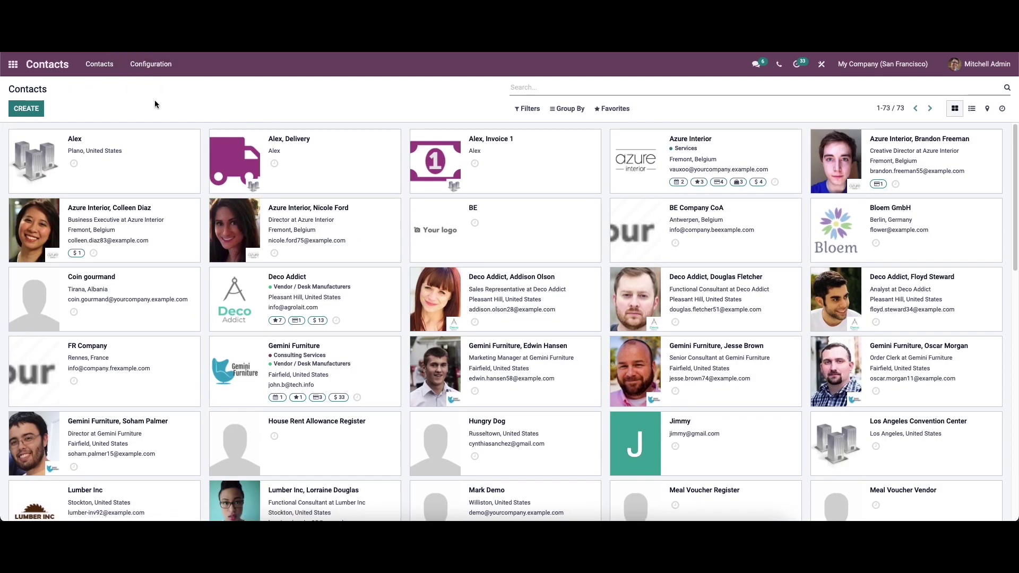
{"action": "left_click", "coordinate": [131, 236]}
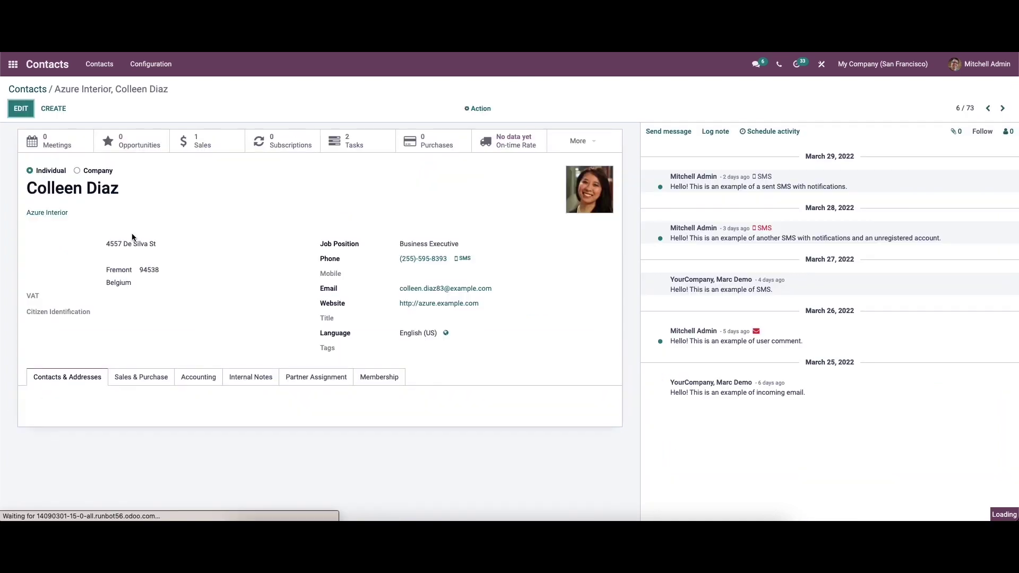
{"action": "left_click", "coordinate": [199, 378]}
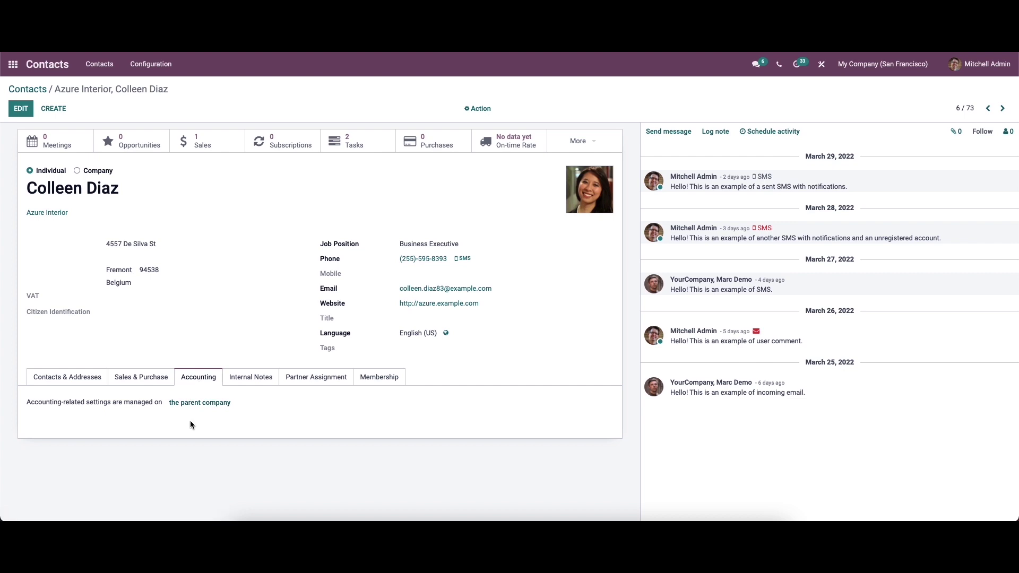
{"action": "left_click", "coordinate": [201, 406]}
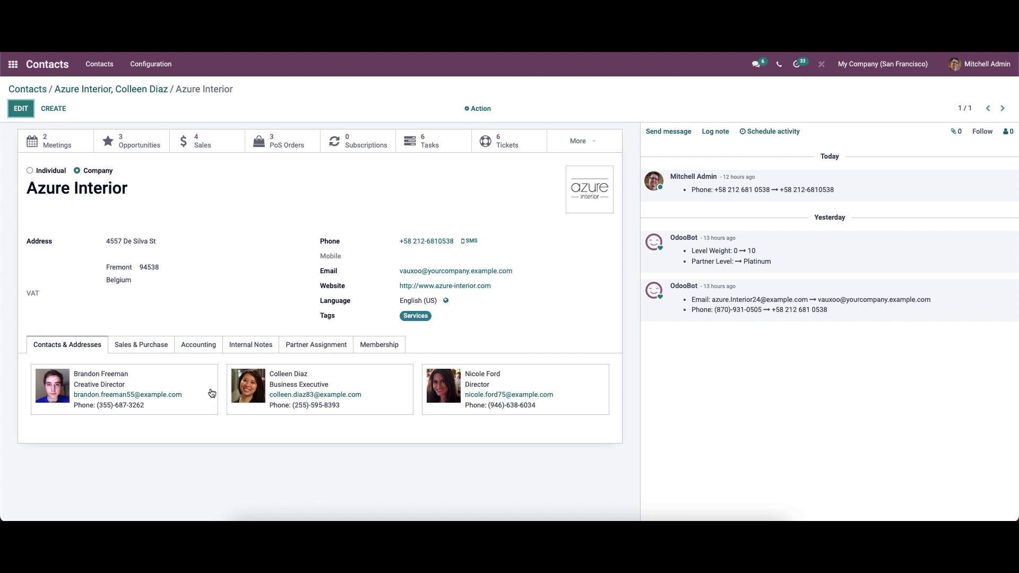
{"action": "left_click", "coordinate": [205, 352]}
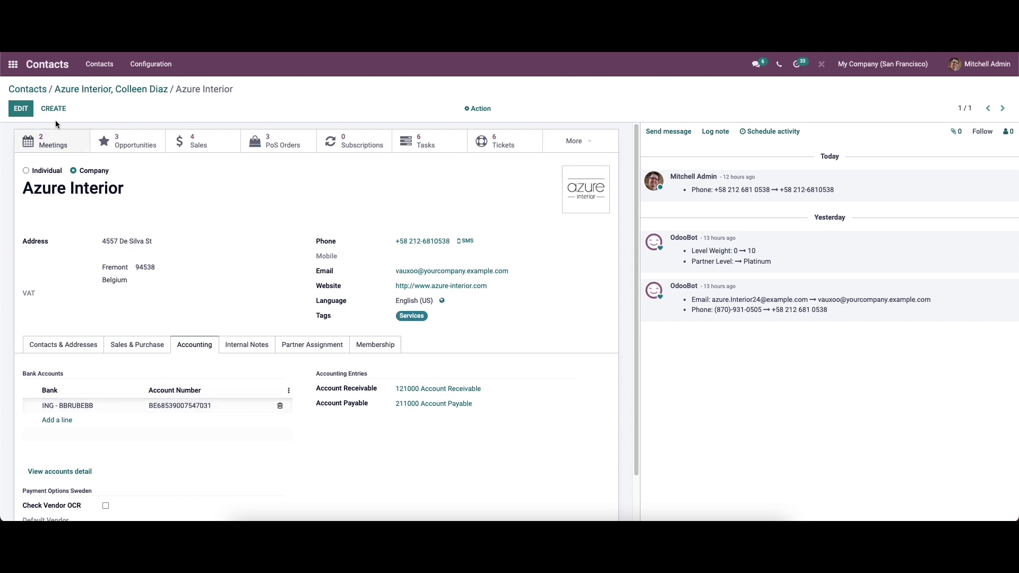
{"action": "left_click", "coordinate": [82, 69]}
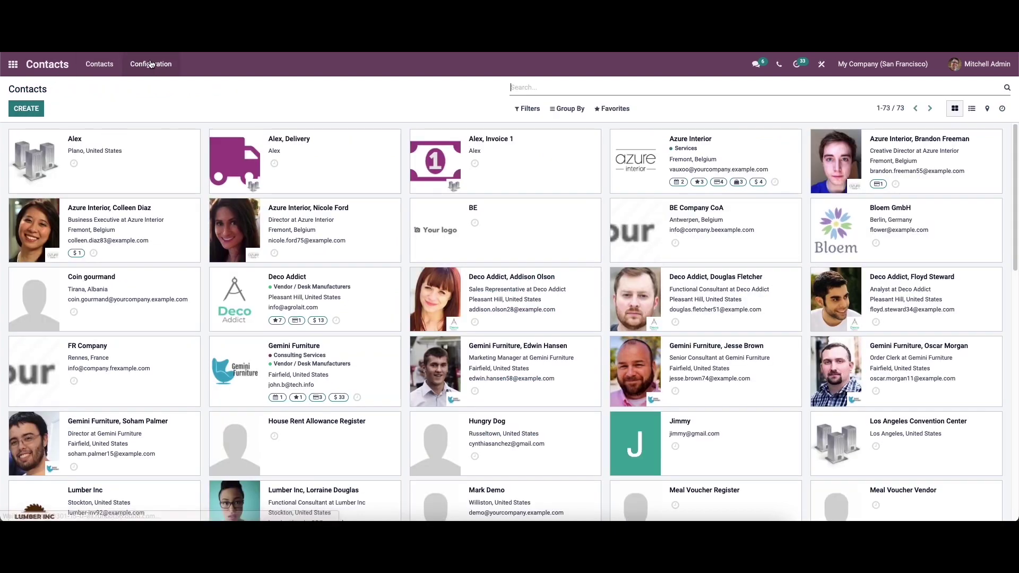
{"action": "left_click", "coordinate": [150, 64]}
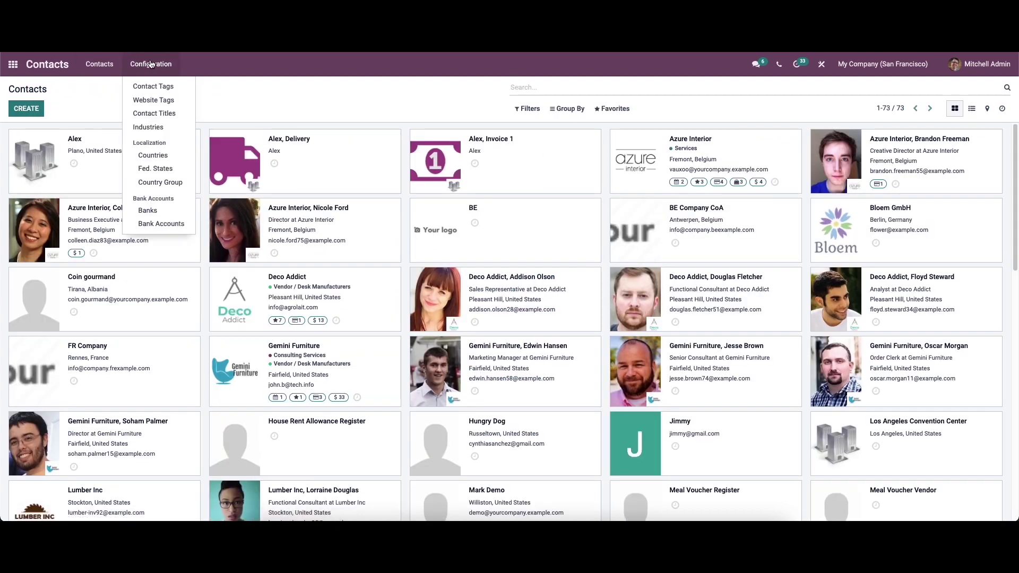
{"action": "left_click", "coordinate": [154, 114]}
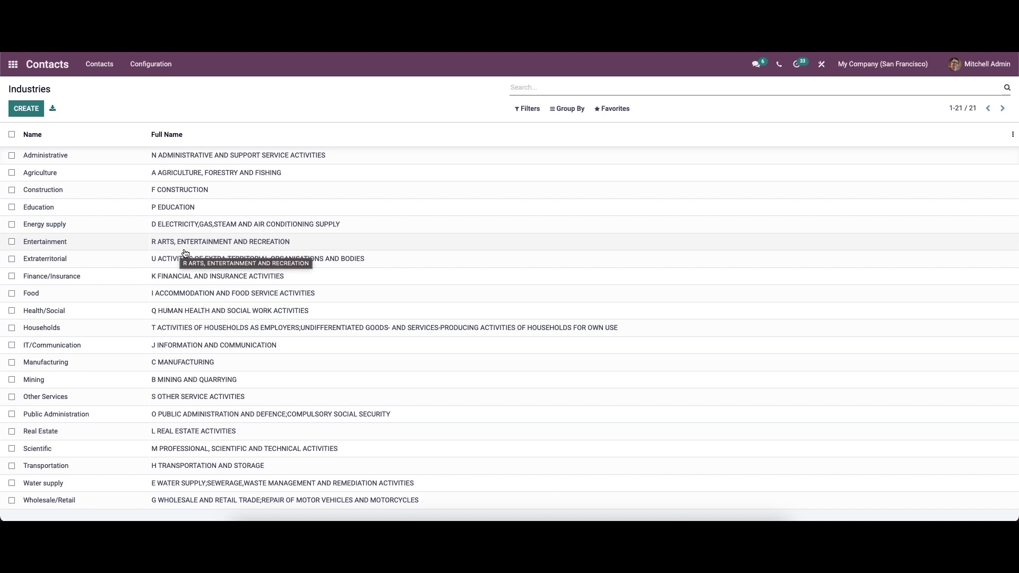
{"action": "left_click", "coordinate": [26, 113]}
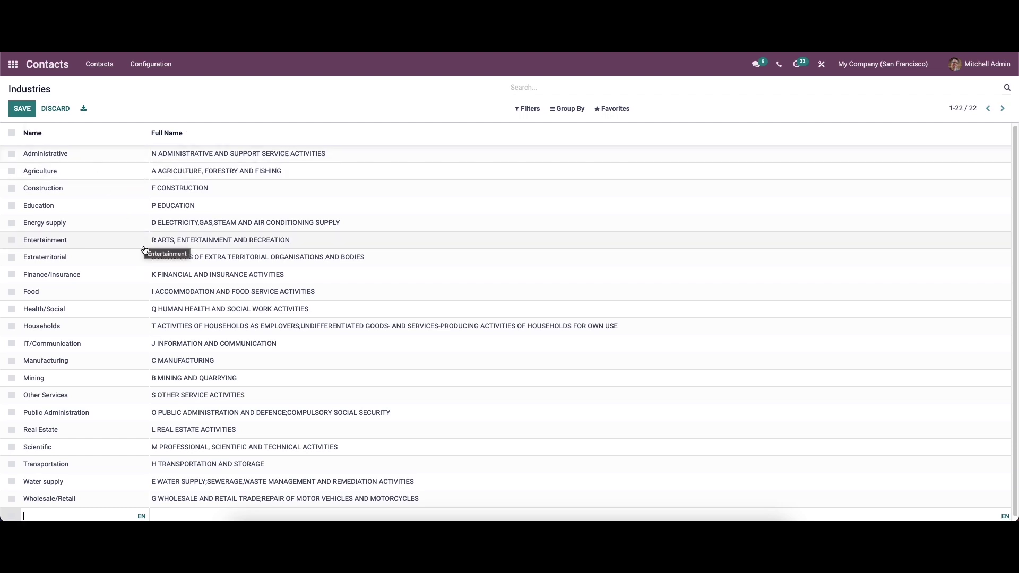
{"action": "scroll", "coordinate": [146, 243], "scroll_direction": "down", "scroll_amount": 1}
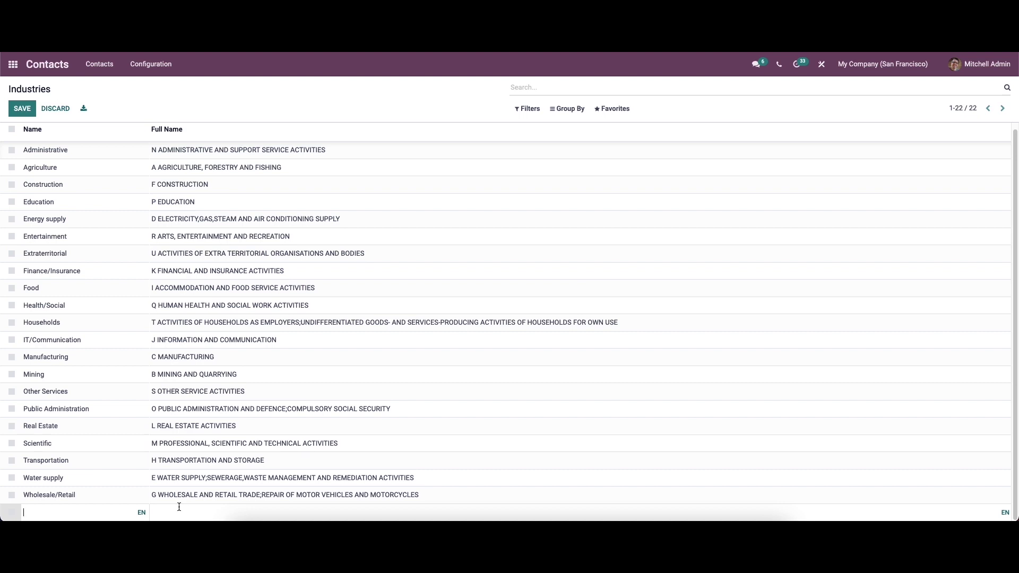
{"action": "scroll", "coordinate": [179, 507], "scroll_direction": "up", "scroll_amount": 1}
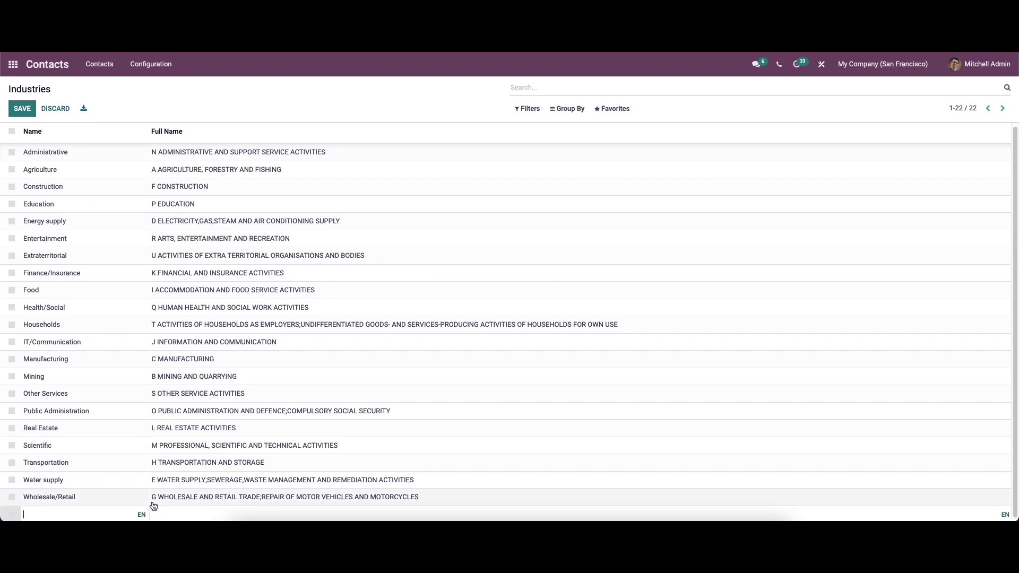
{"action": "left_click", "coordinate": [55, 108]}
{"action": "left_click", "coordinate": [87, 64]}
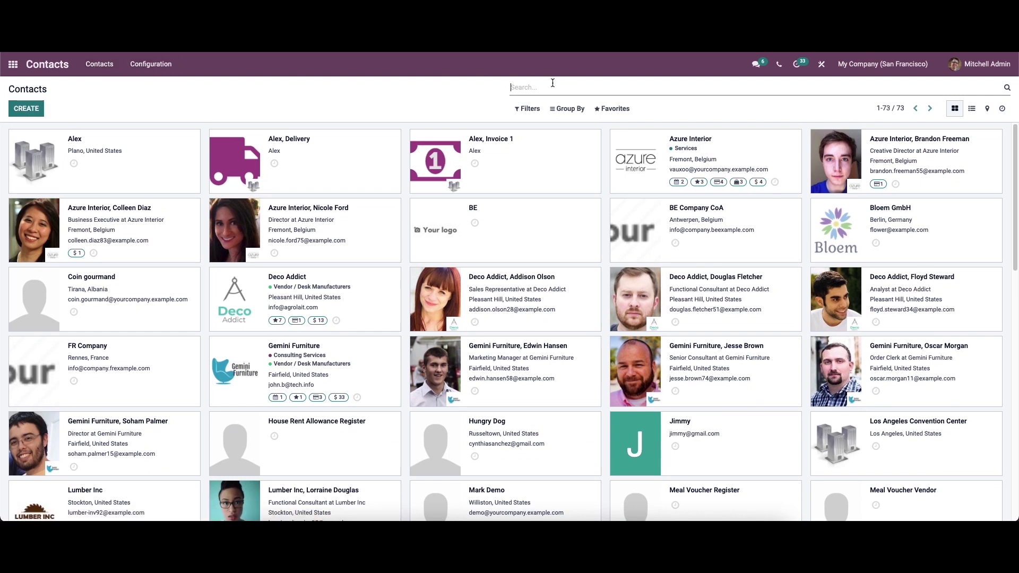
- Filter the contacts list to show only companies
{"action": "left_click", "coordinate": [528, 108]}
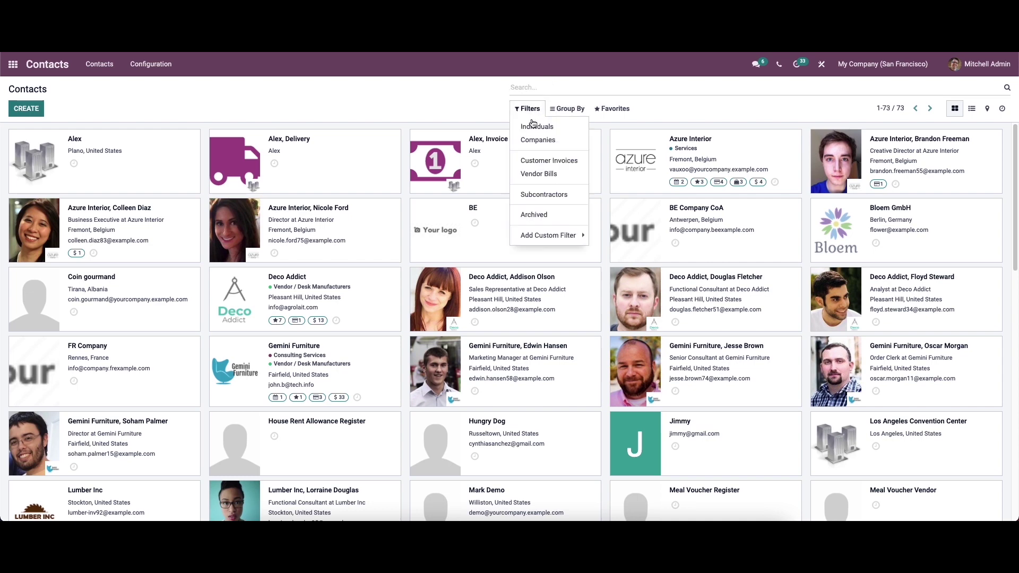
{"action": "left_click", "coordinate": [536, 140]}
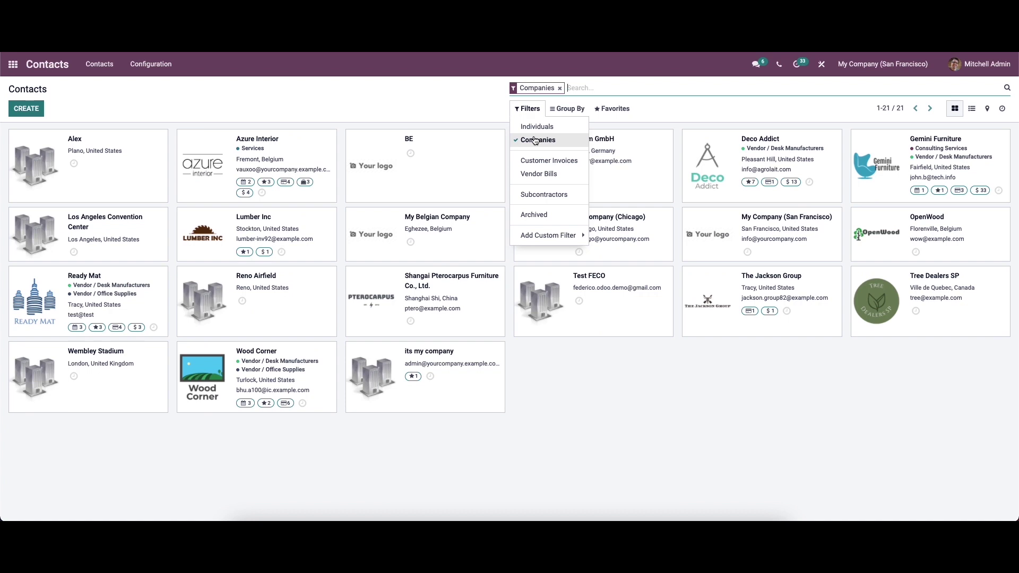
{"action": "key", "text": "Escape"}
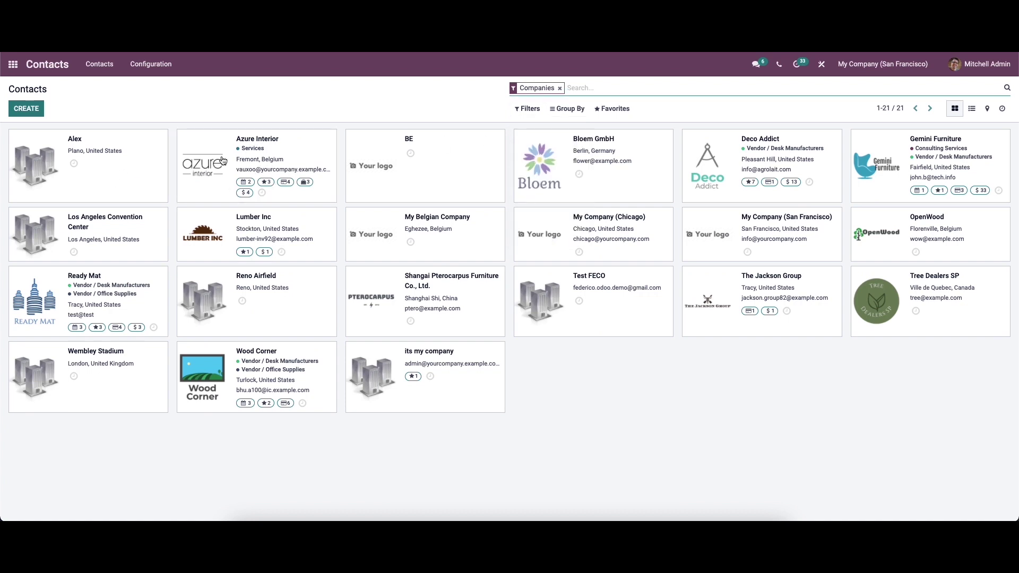
- Edit Azure Interior's record and view its Sales & Purchase settings down to Misc
{"action": "left_click", "coordinate": [222, 160]}
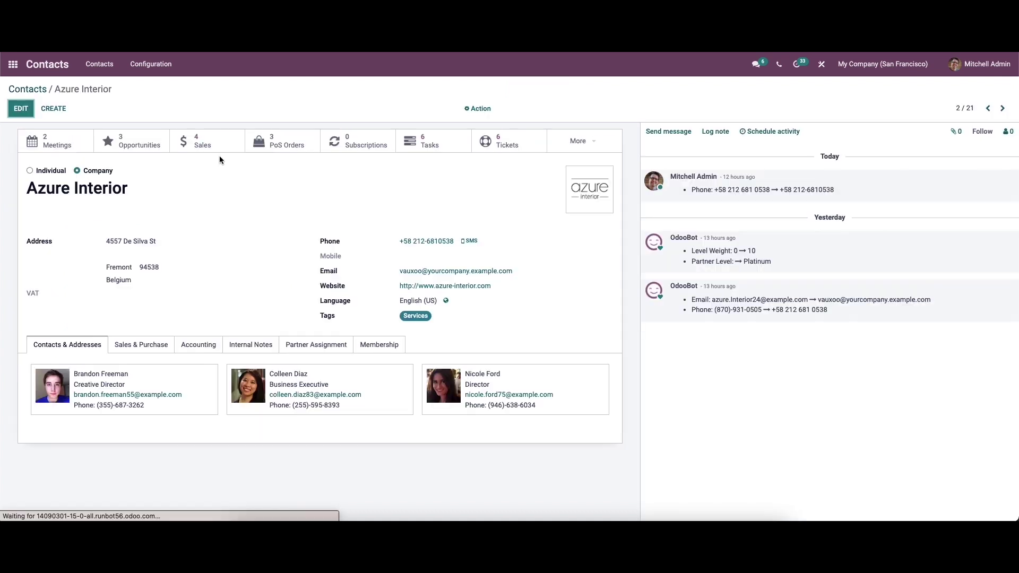
{"action": "left_click", "coordinate": [21, 108]}
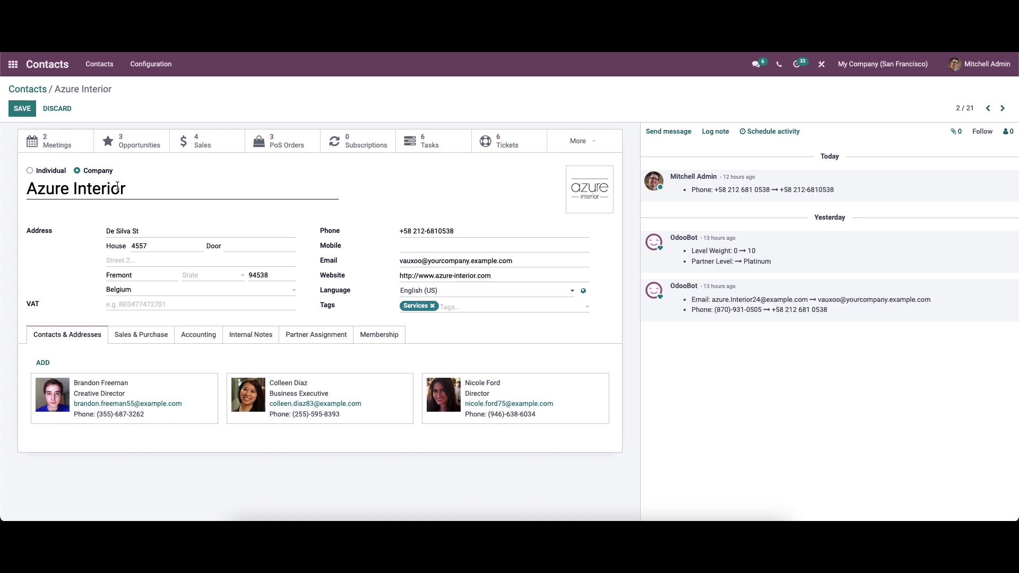
{"action": "left_click", "coordinate": [158, 335]}
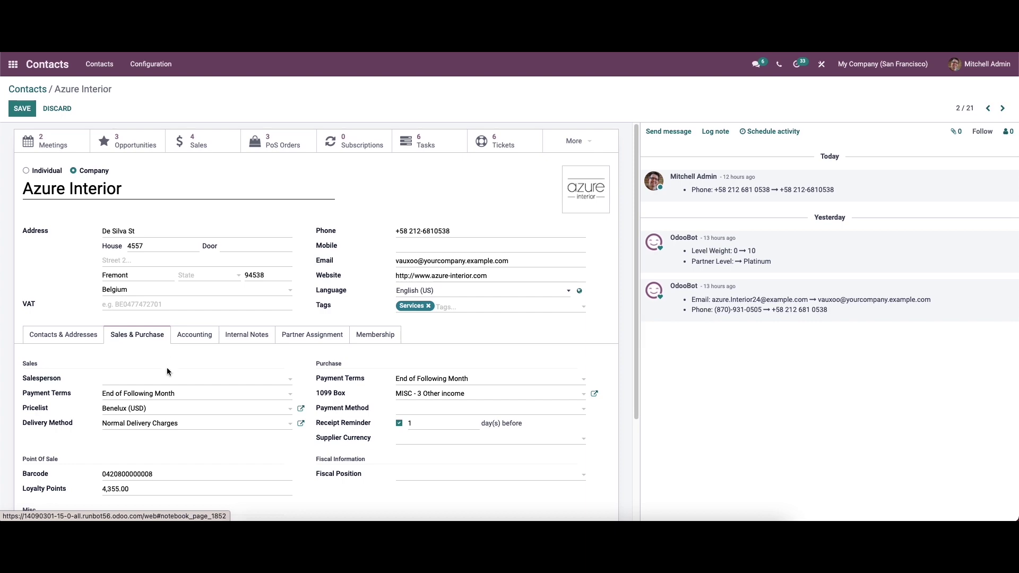
{"action": "scroll", "coordinate": [167, 368], "scroll_direction": "down", "scroll_amount": 3}
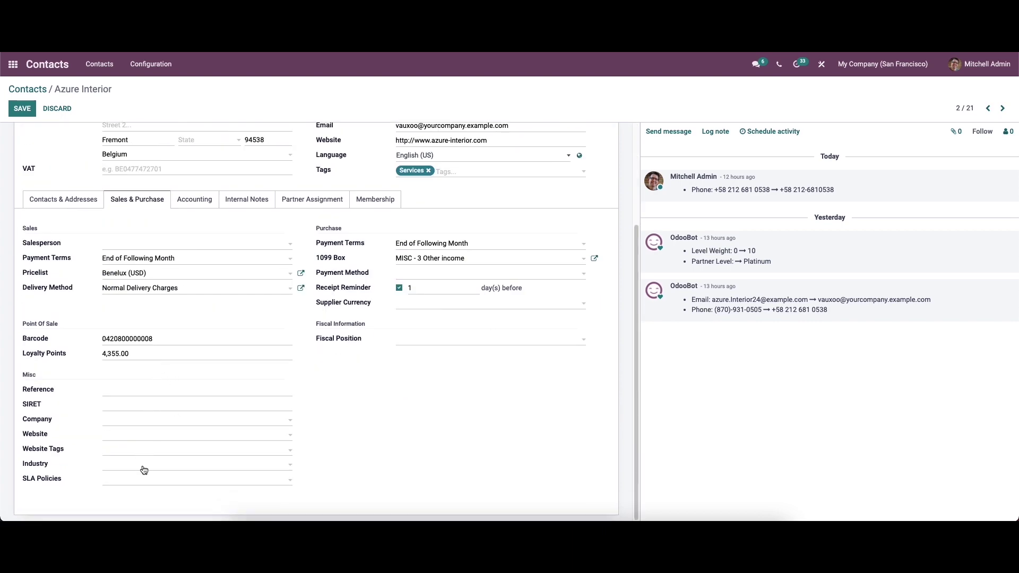